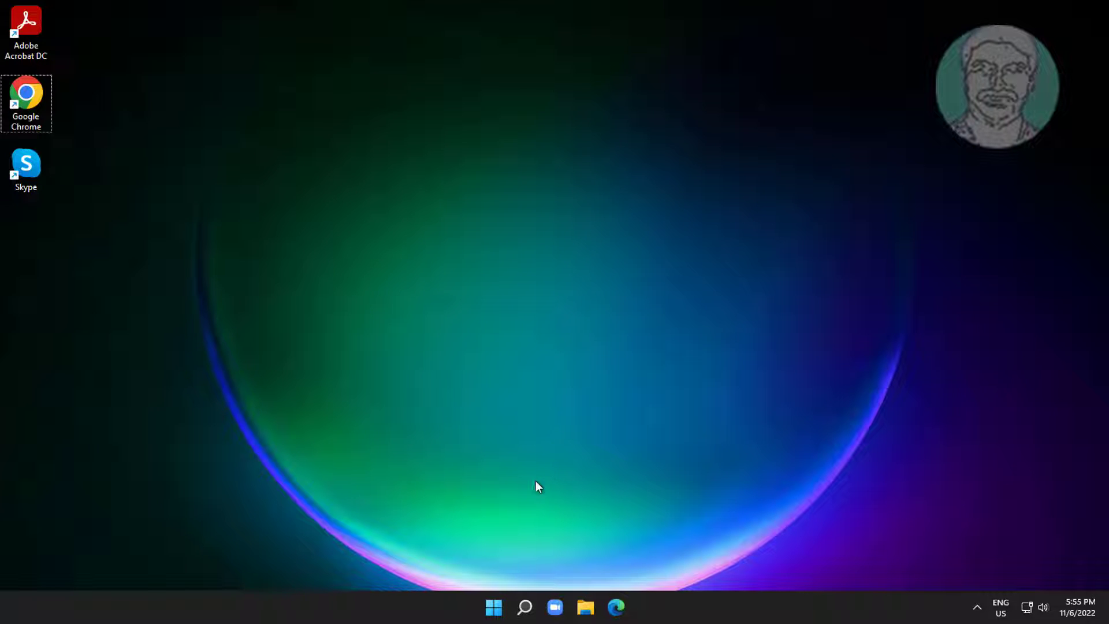
Launch Device Manager from the Start button's quick-link menu.
right_click(494, 610)
left_click(482, 303)
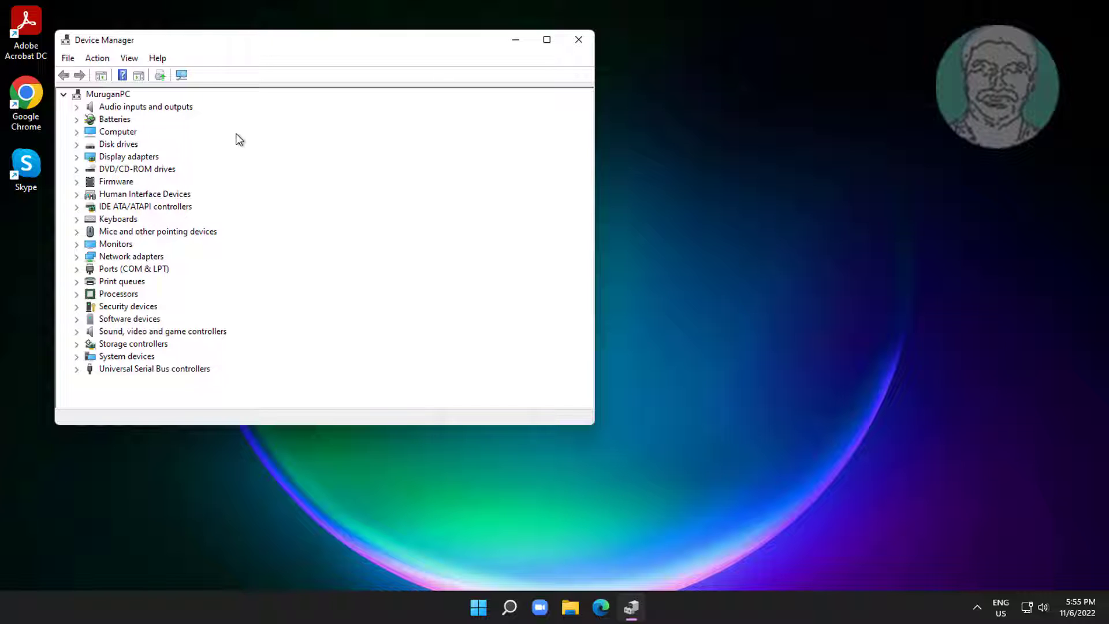
Auto-search for a VMware SVGA 3D driver update, confirm it's current, then close Device Manager.
left_click(126, 157)
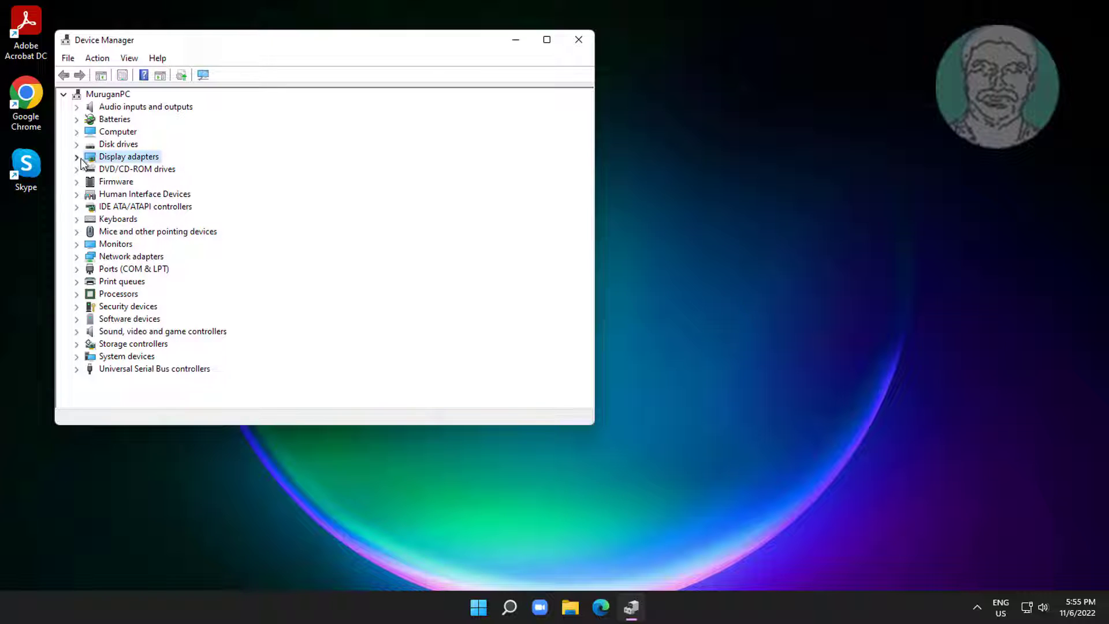
left_click(77, 158)
left_click(165, 171)
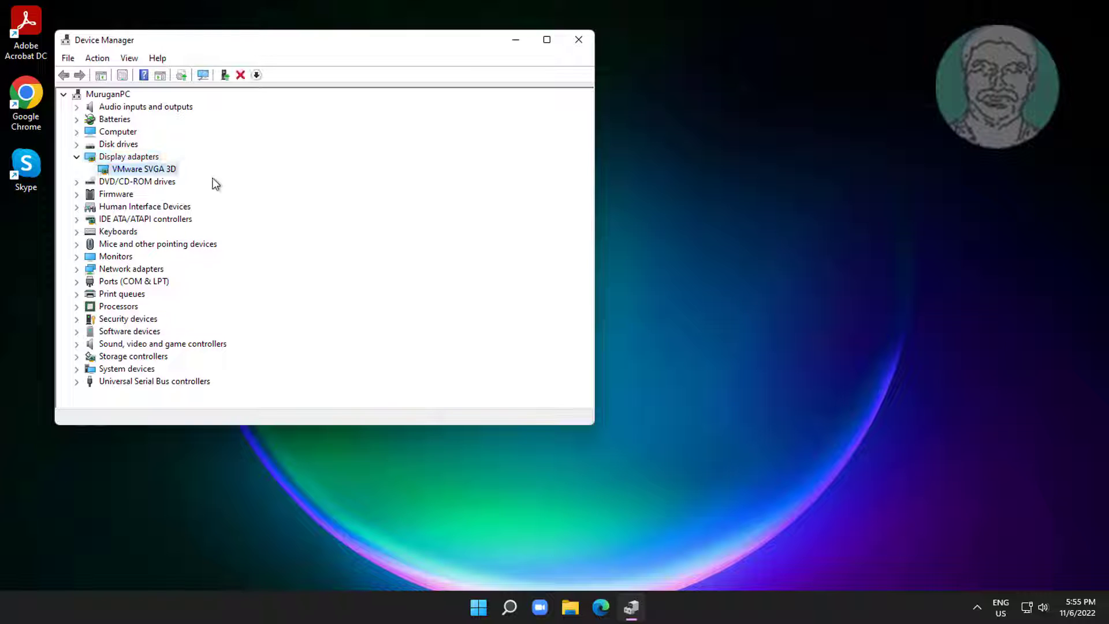
right_click(166, 173)
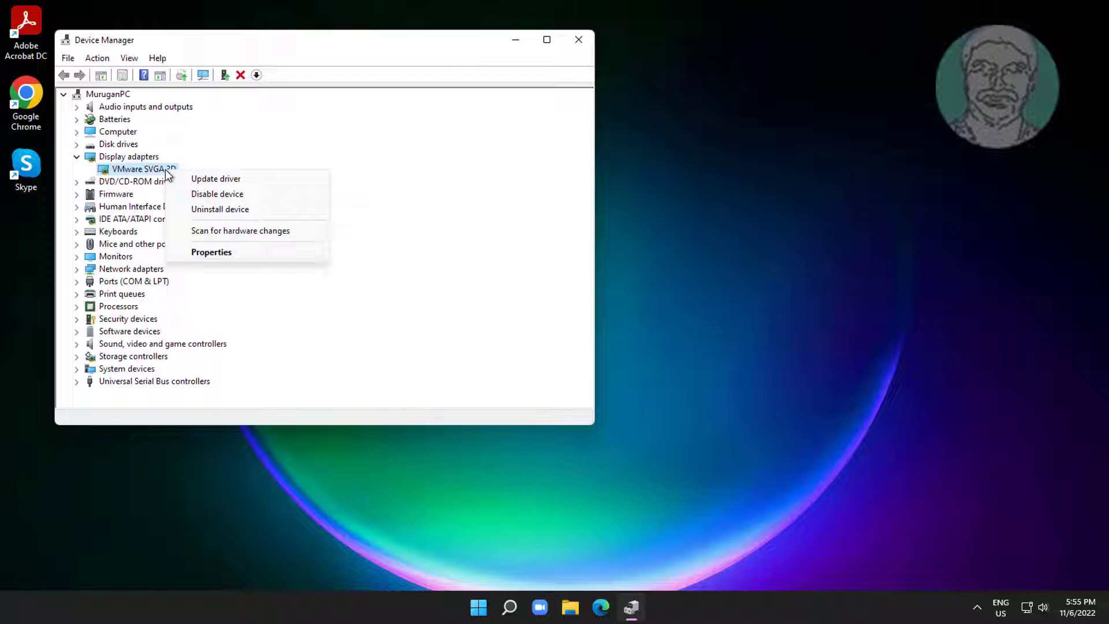
left_click(208, 180)
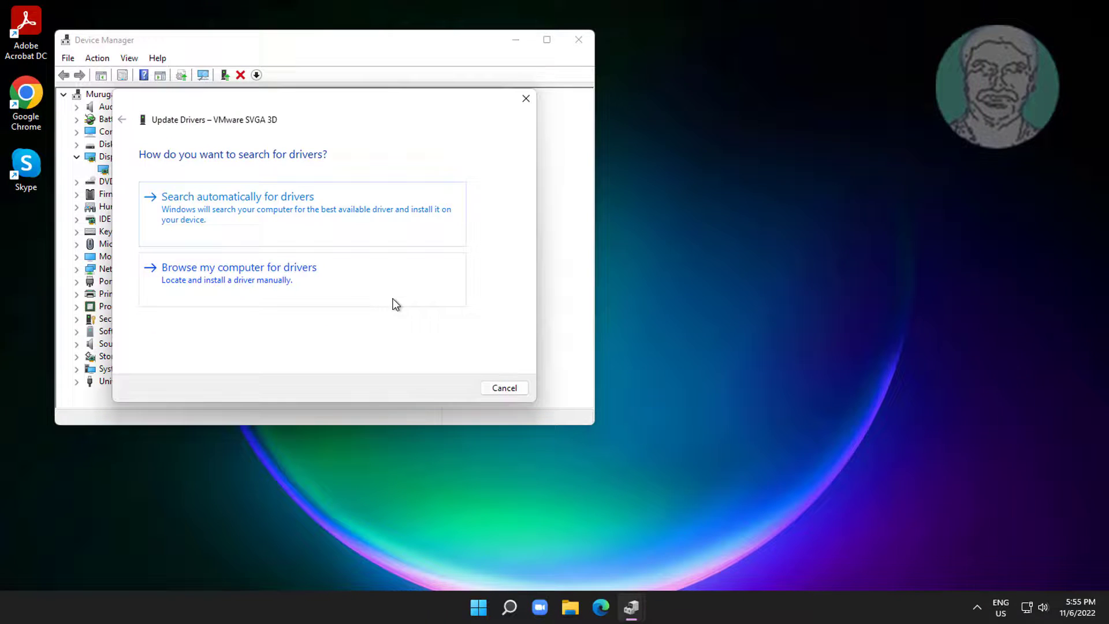
left_click(297, 210)
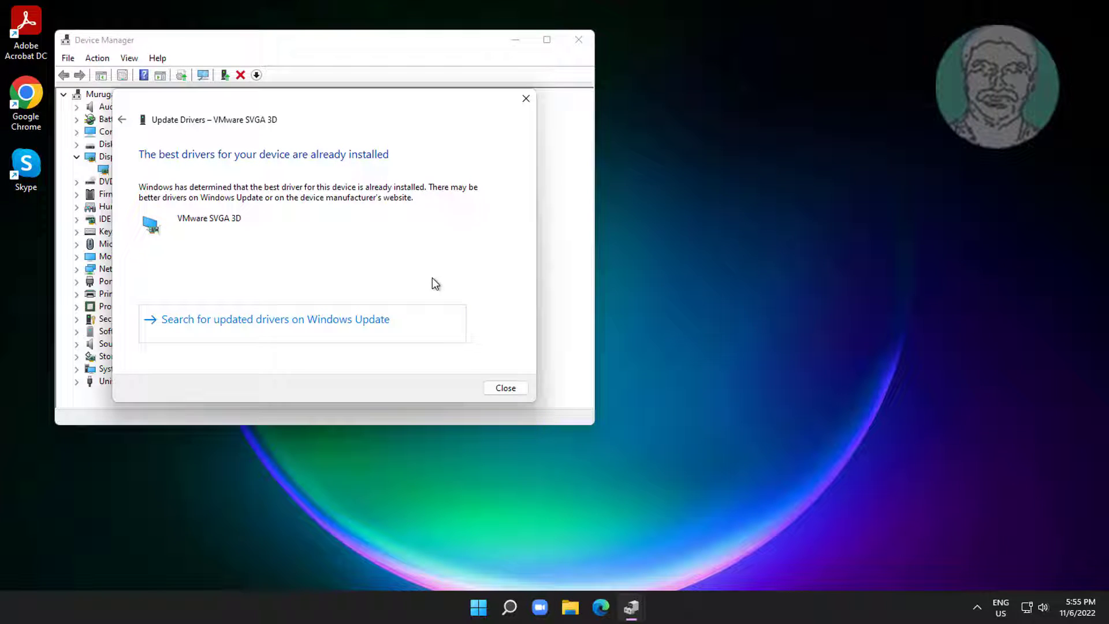
left_click(511, 389)
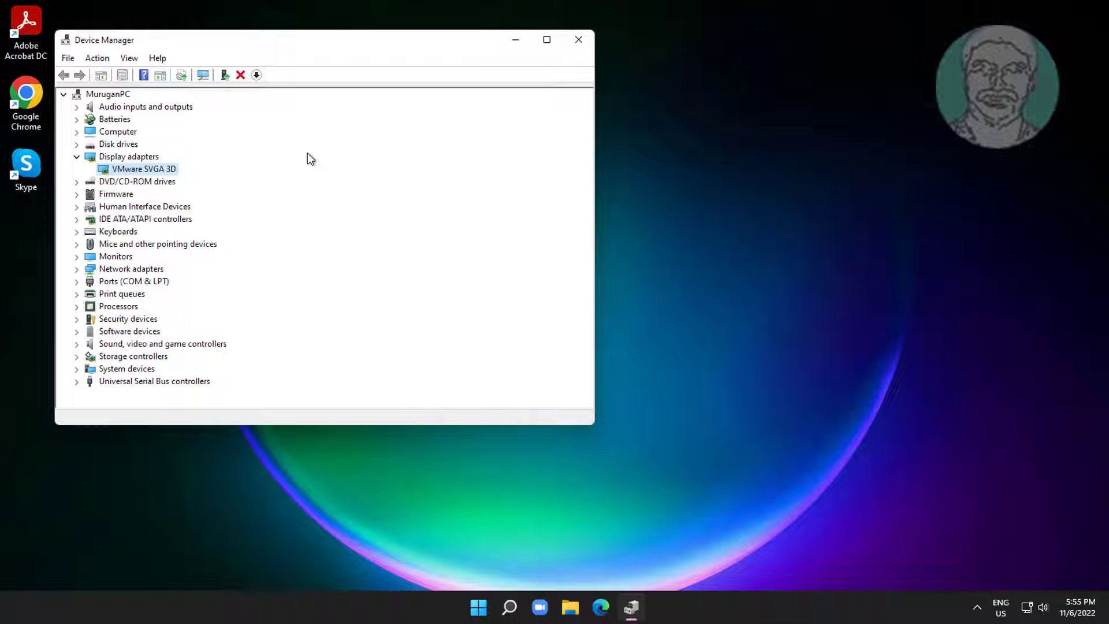
left_click(574, 41)
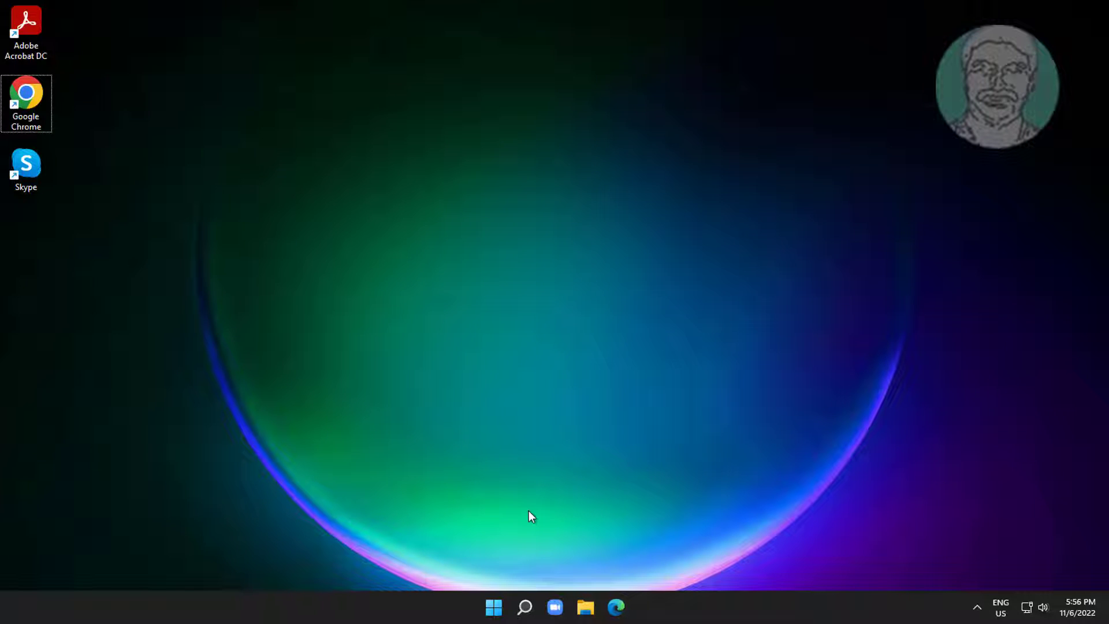
Launch Settings from Start and go to Apps › Apps & features.
left_click(494, 607)
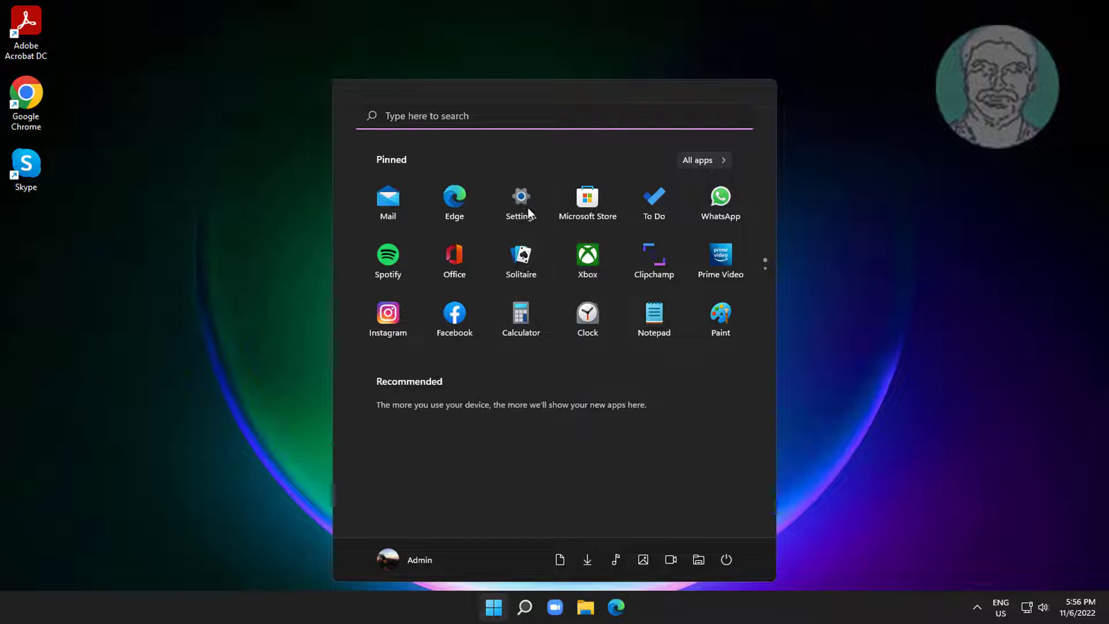
left_click(521, 201)
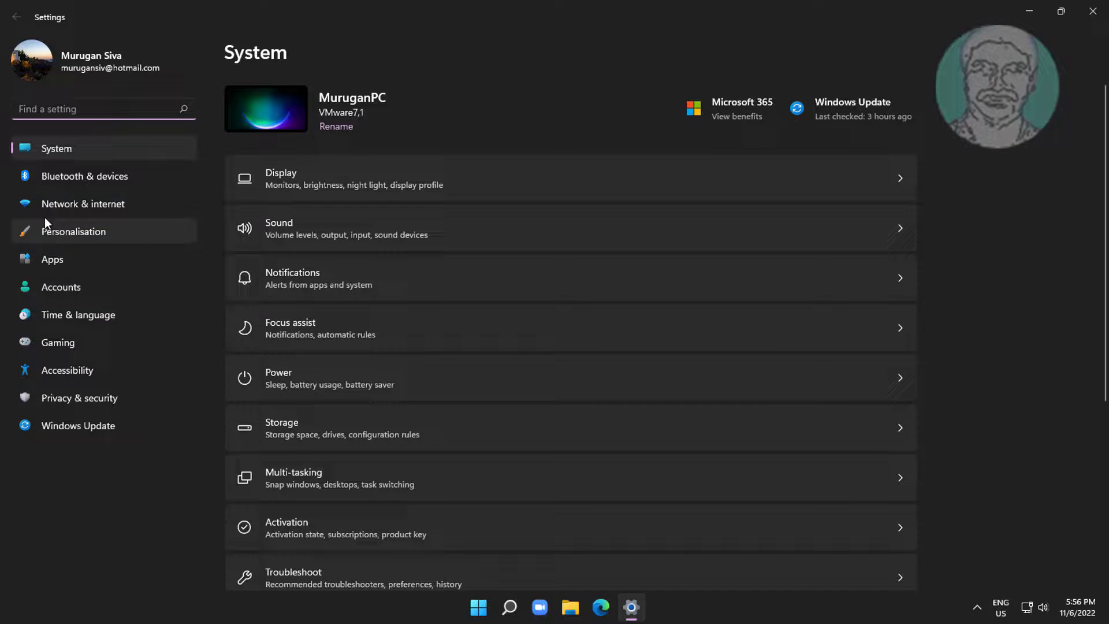
left_click(55, 264)
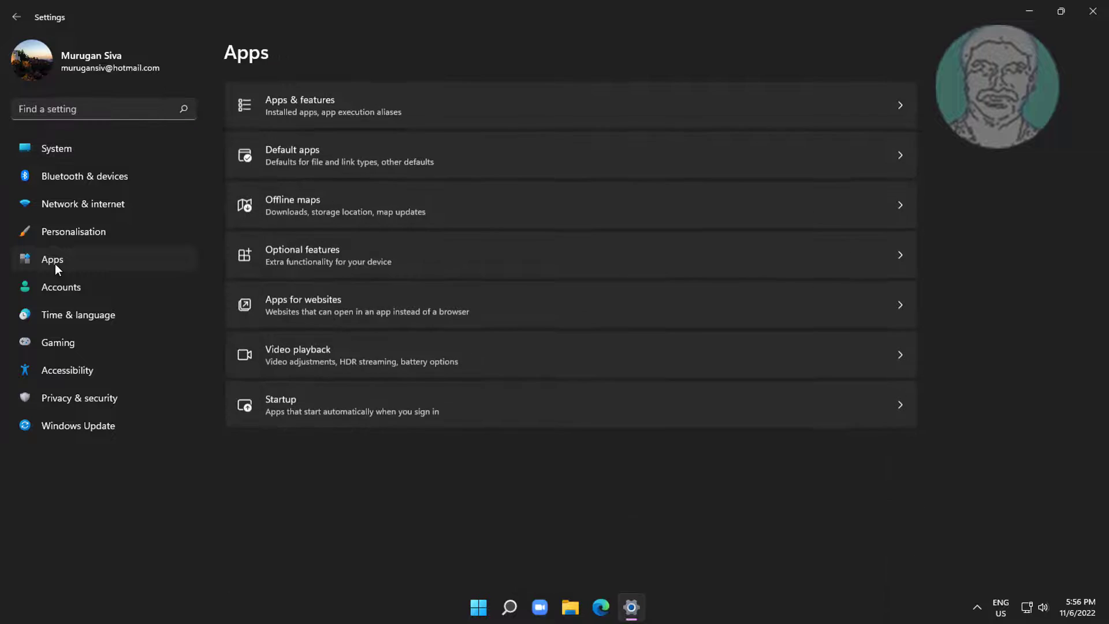
left_click(337, 101)
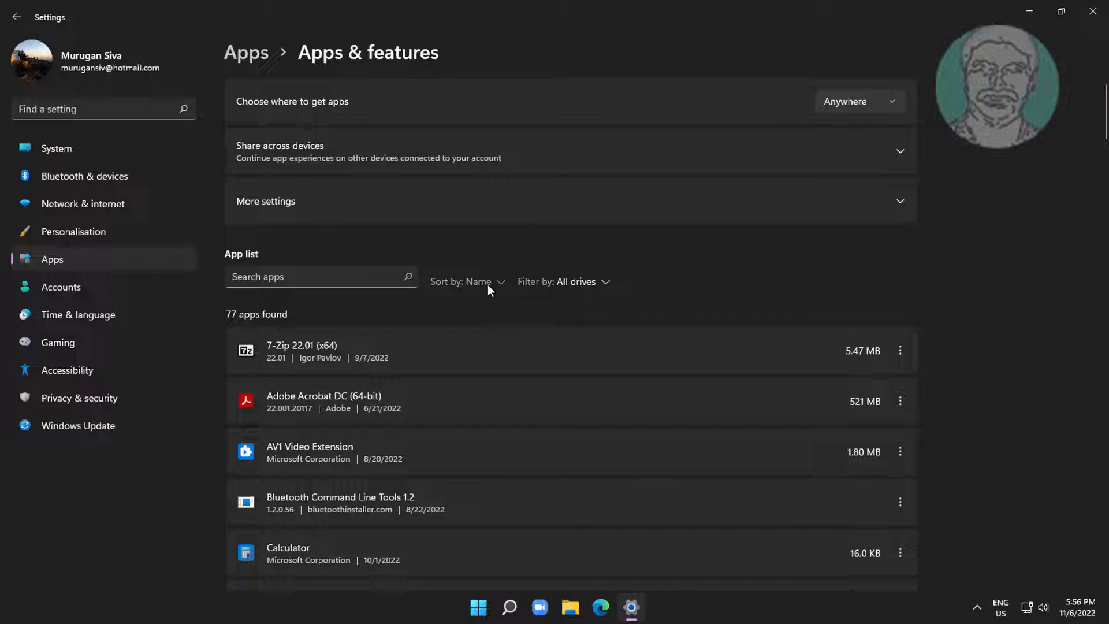
Sort apps by installation date and choose Uninstall for Intel® Driver & Support Assistant.
left_click(504, 284)
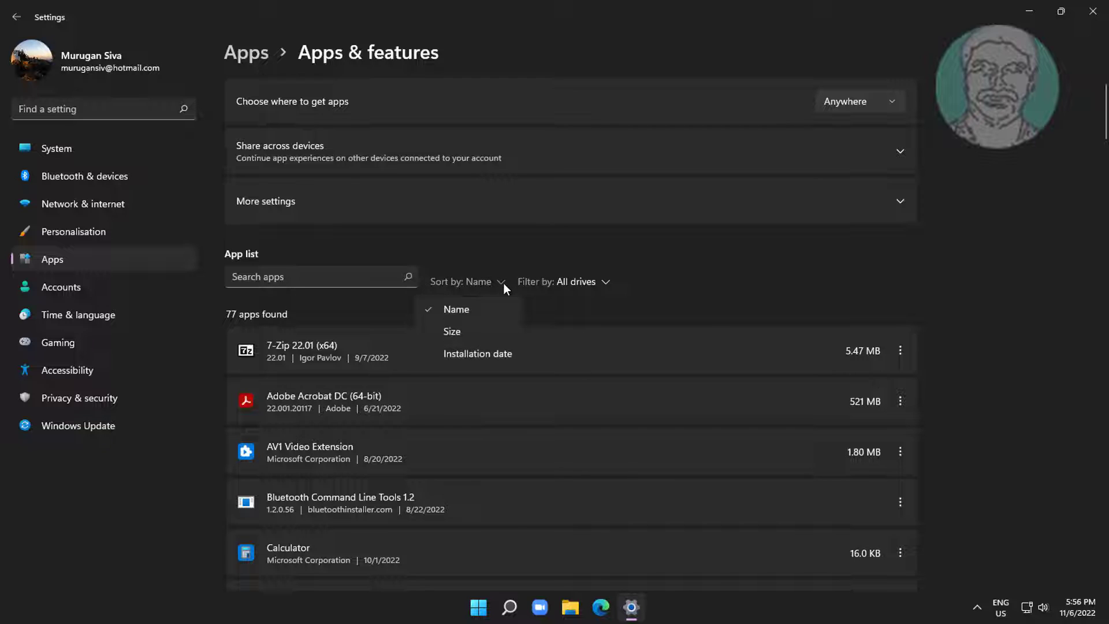
left_click(476, 353)
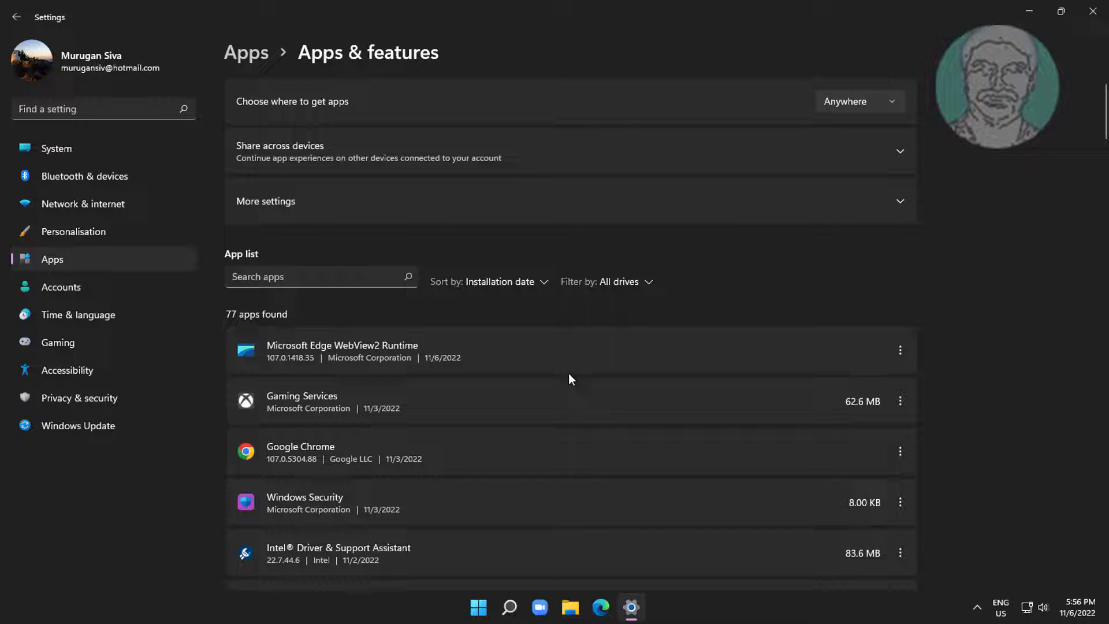
scroll(435, 493, "down", 3)
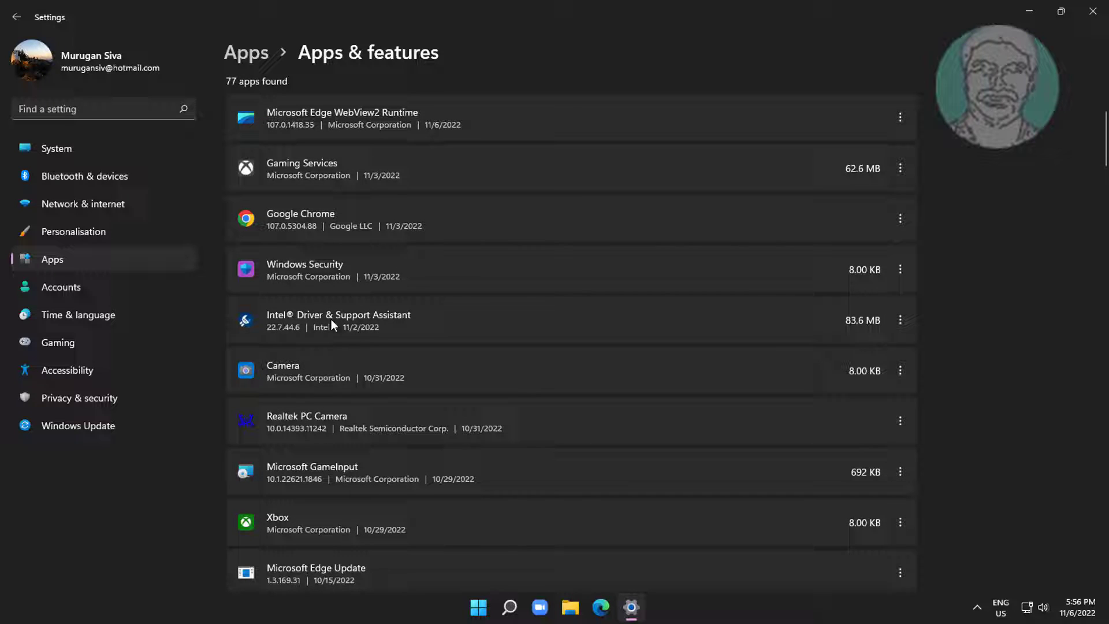
left_click(900, 321)
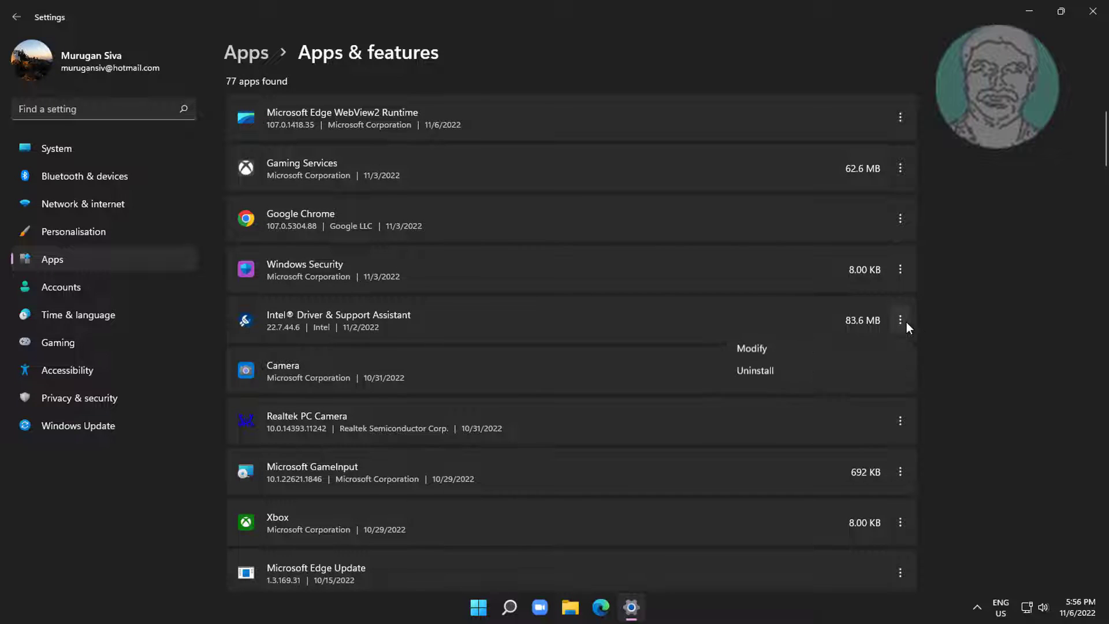
left_click(779, 376)
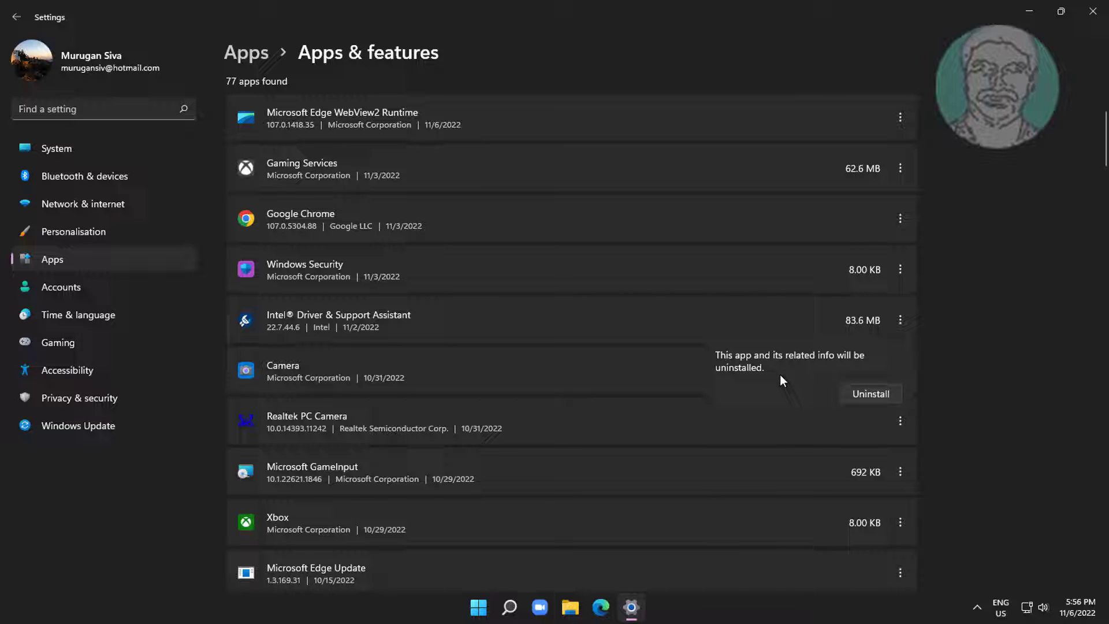
Confirm removal of Intel® Driver & Support Assistant, approve UAC, and finish its uninstaller.
left_click(893, 388)
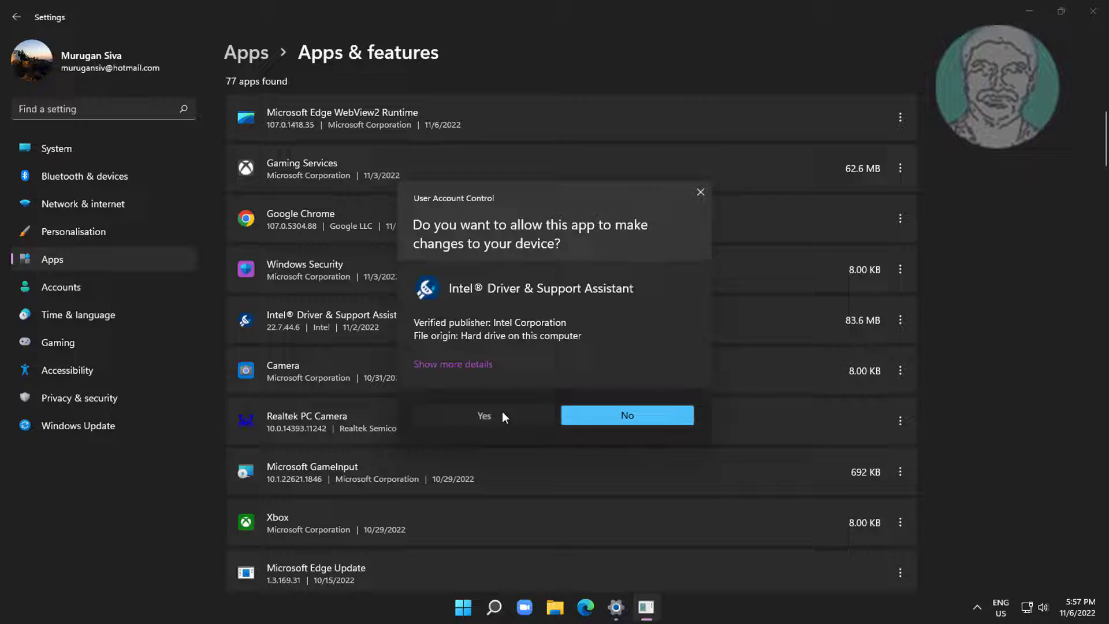
left_click(502, 412)
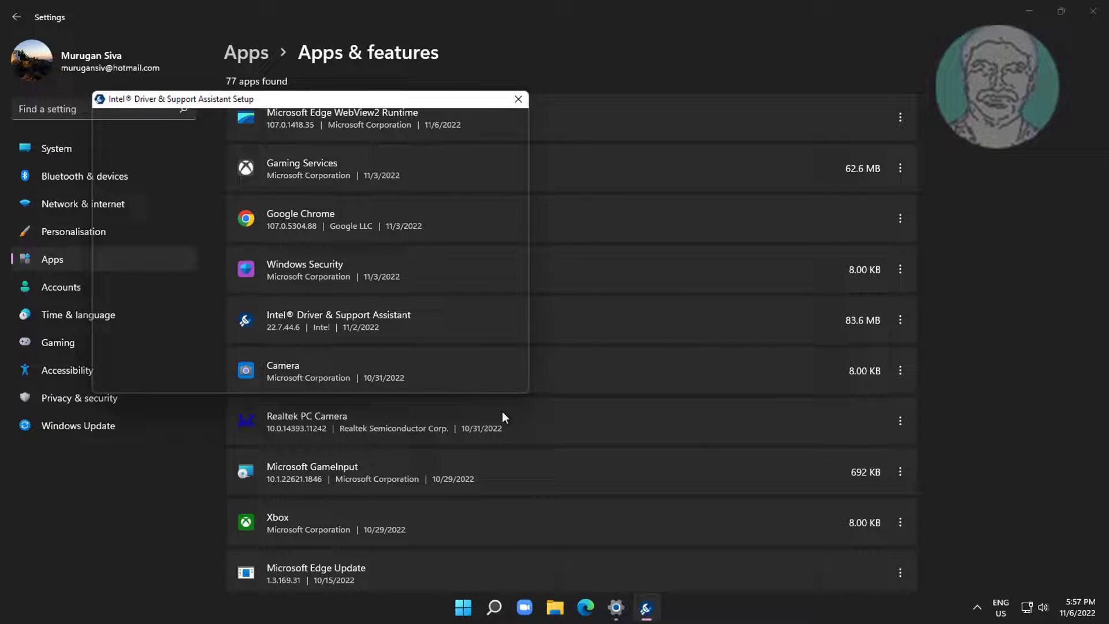
left_click(482, 373)
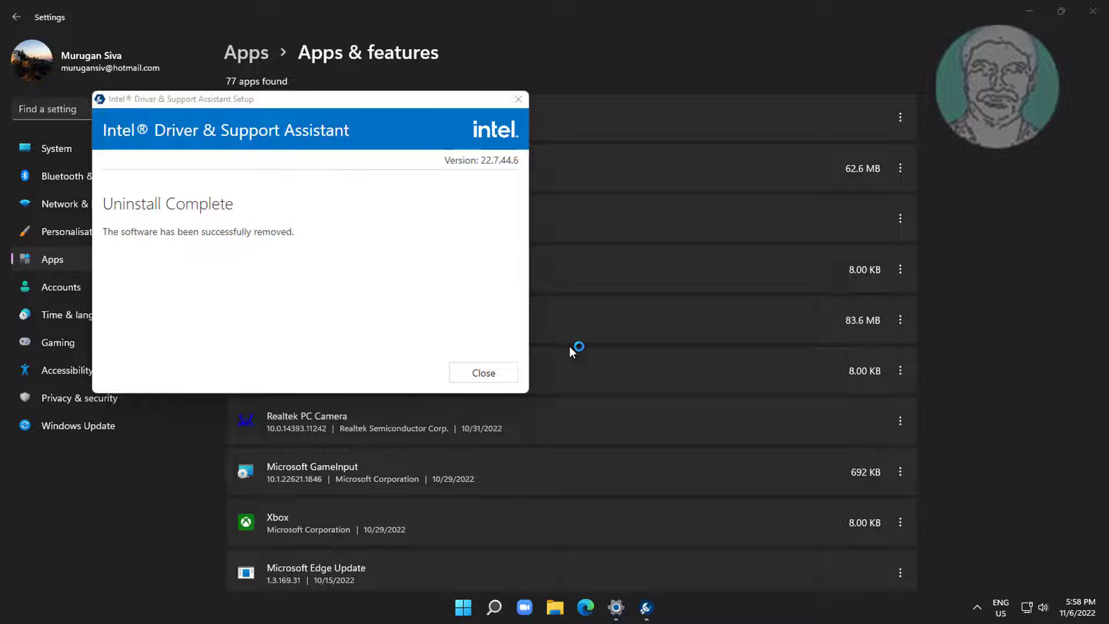
left_click(480, 376)
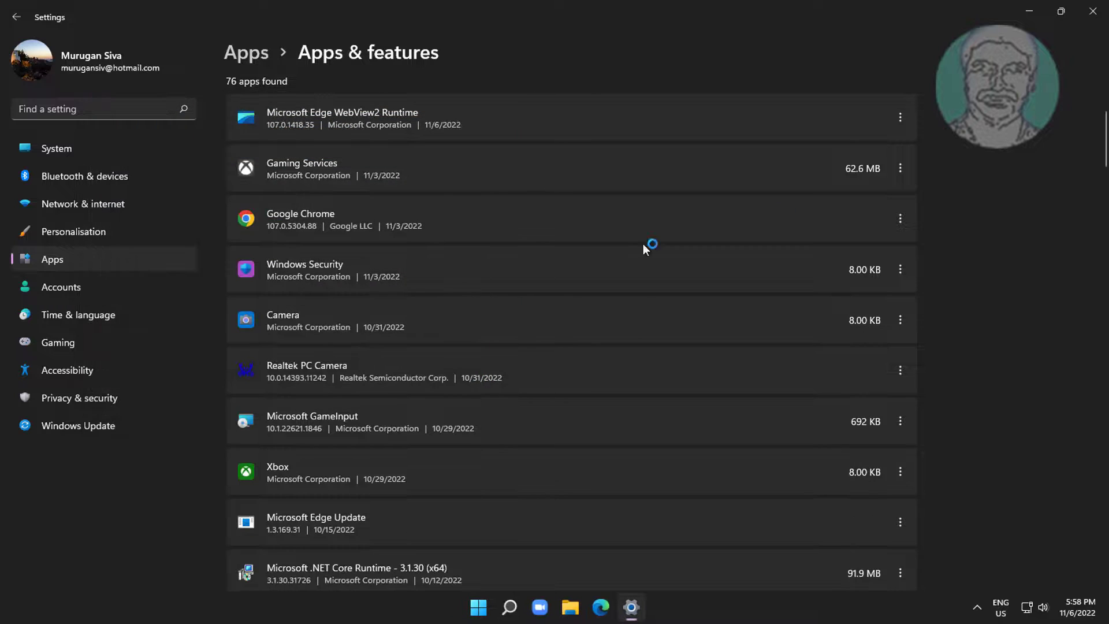
Close Settings, search for 'cmd', and run Command Prompt as administrator.
left_click(1091, 13)
key("super+s")
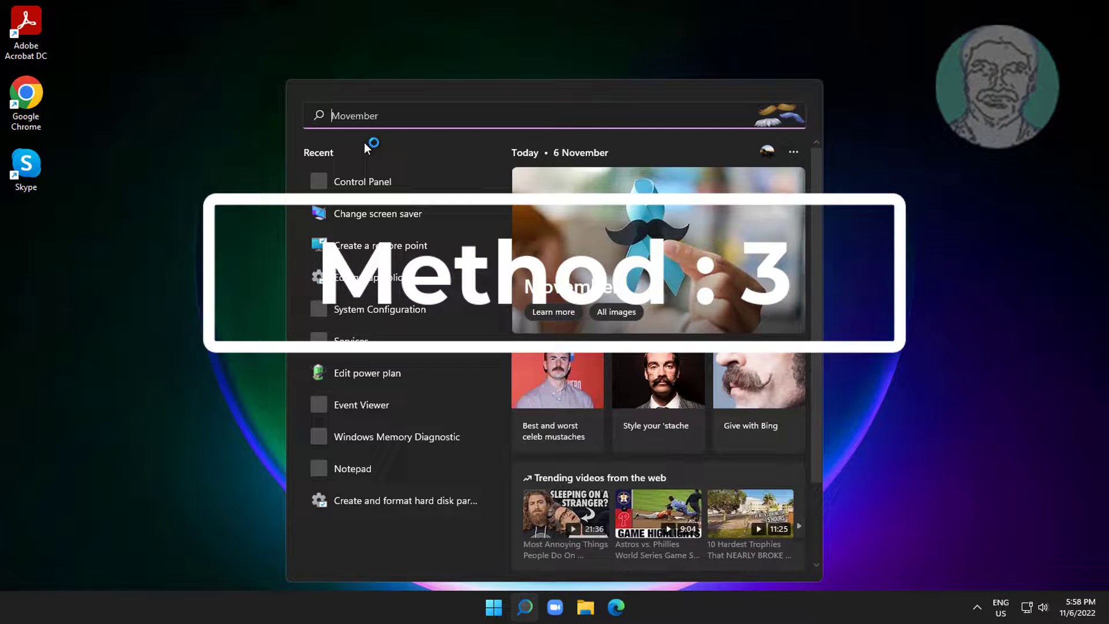
type("cmd")
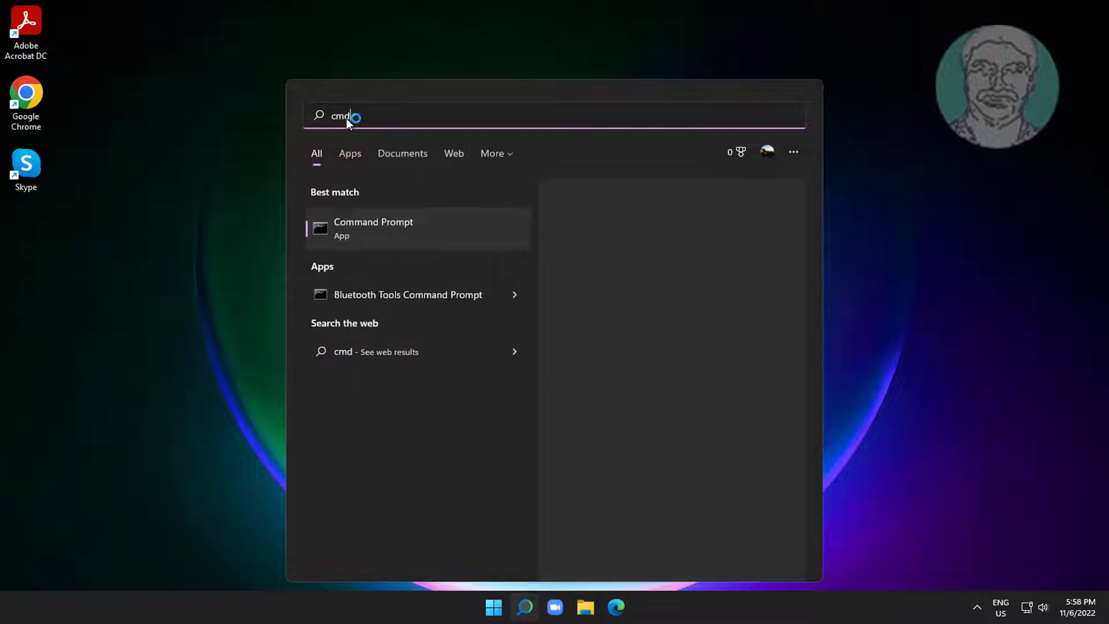
right_click(379, 227)
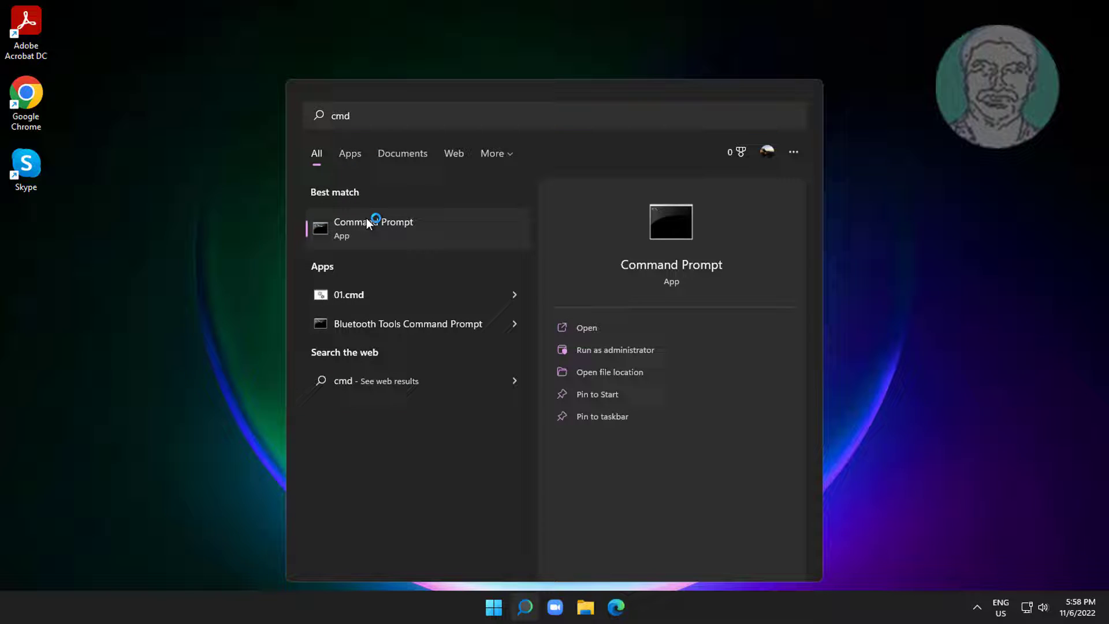
left_click(447, 235)
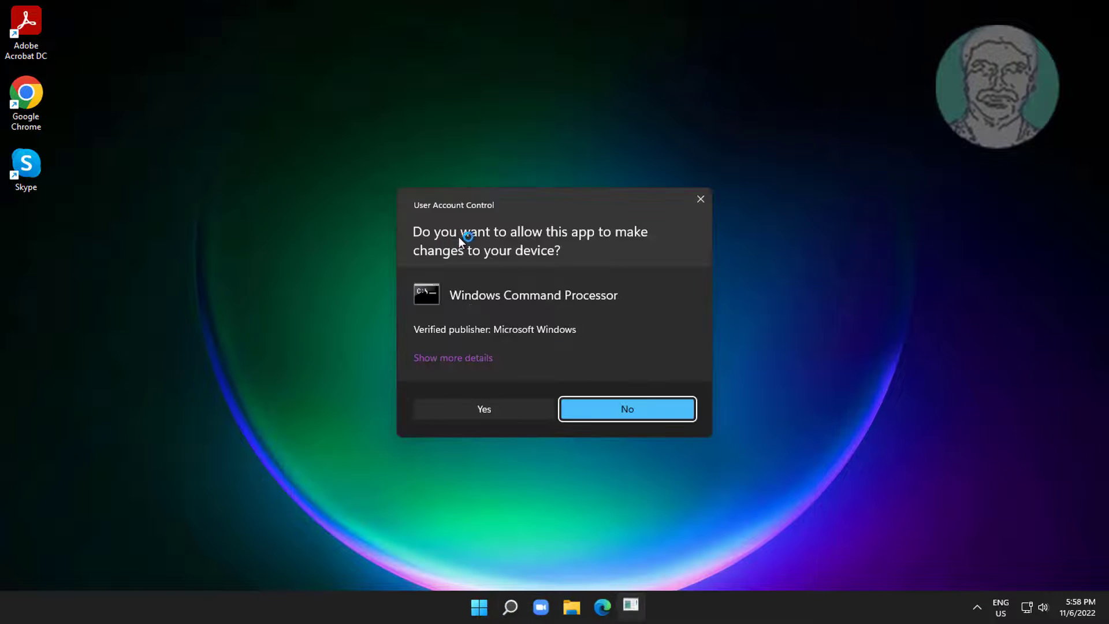
left_click(490, 404)
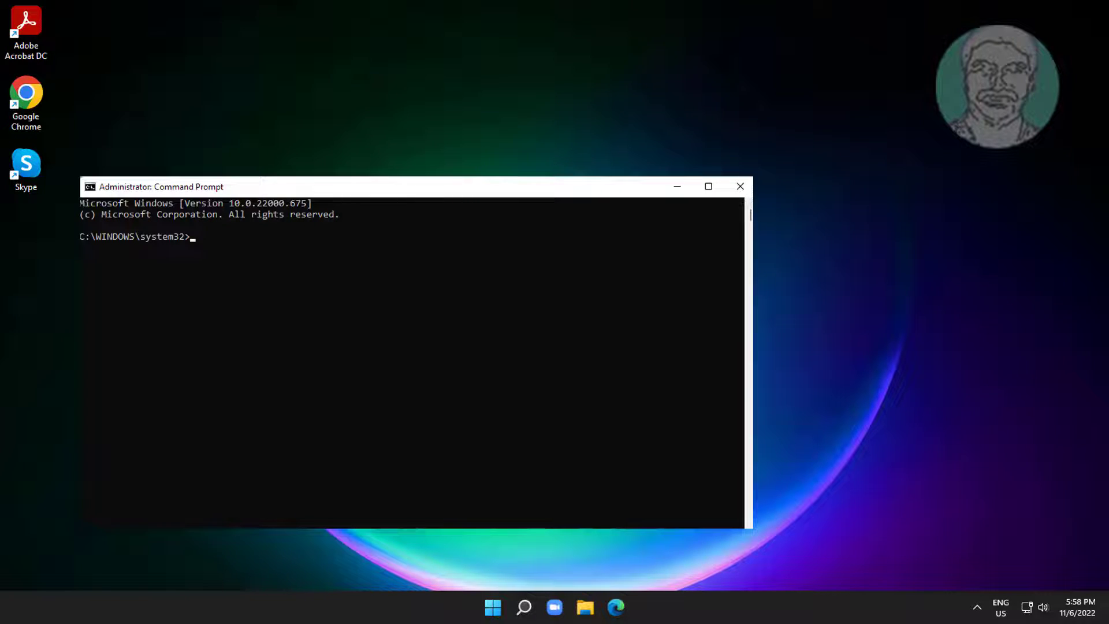
type("sfc")
type(" /scannow")
Run sfc /scannow so corrupt system files are found and repaired.
key("Return")
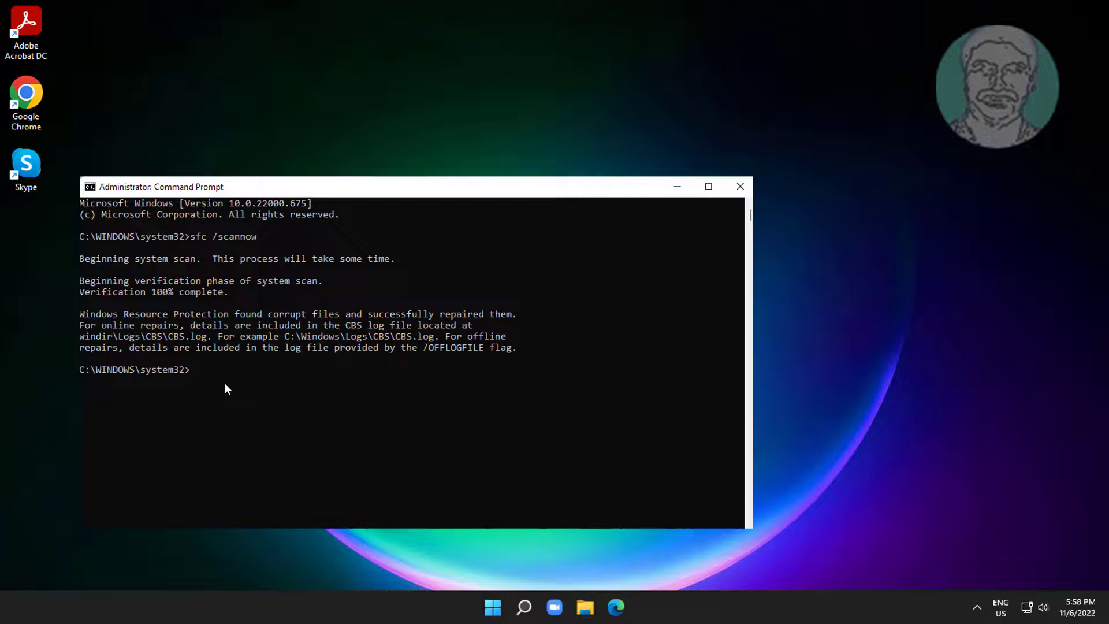
left_click(210, 374)
Run dism /online /cleanup-image /restorehealth, then exit the console after it succeeds.
key("Escape")
type("dis")
type("m /onli")
type("ne /clean")
type("up-ima")
type("ge /restor")
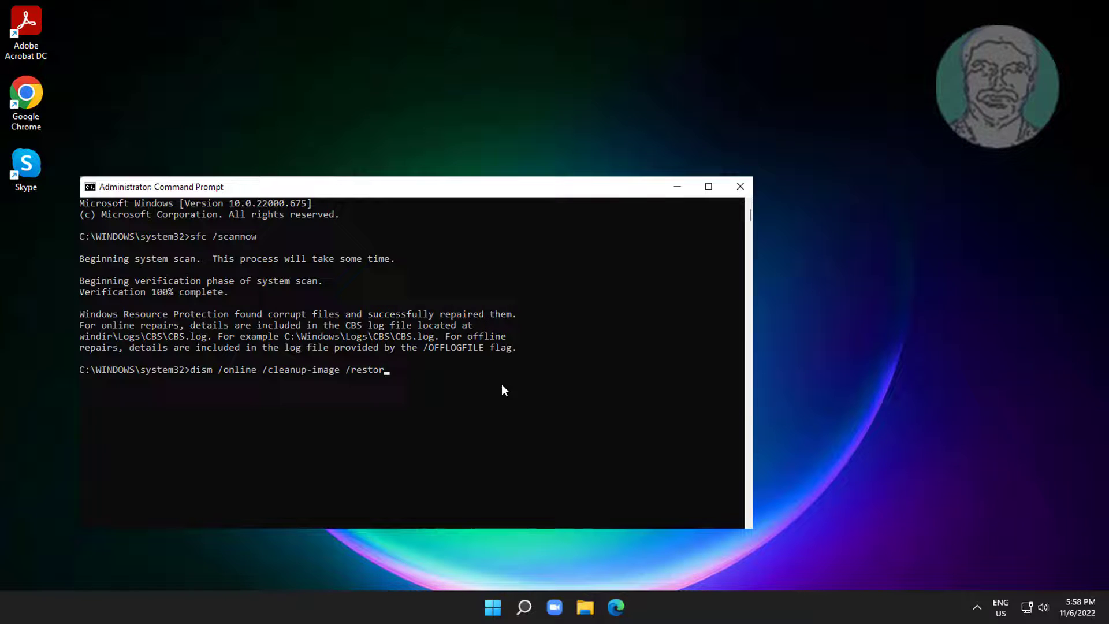
type("ehealth")
key("Return")
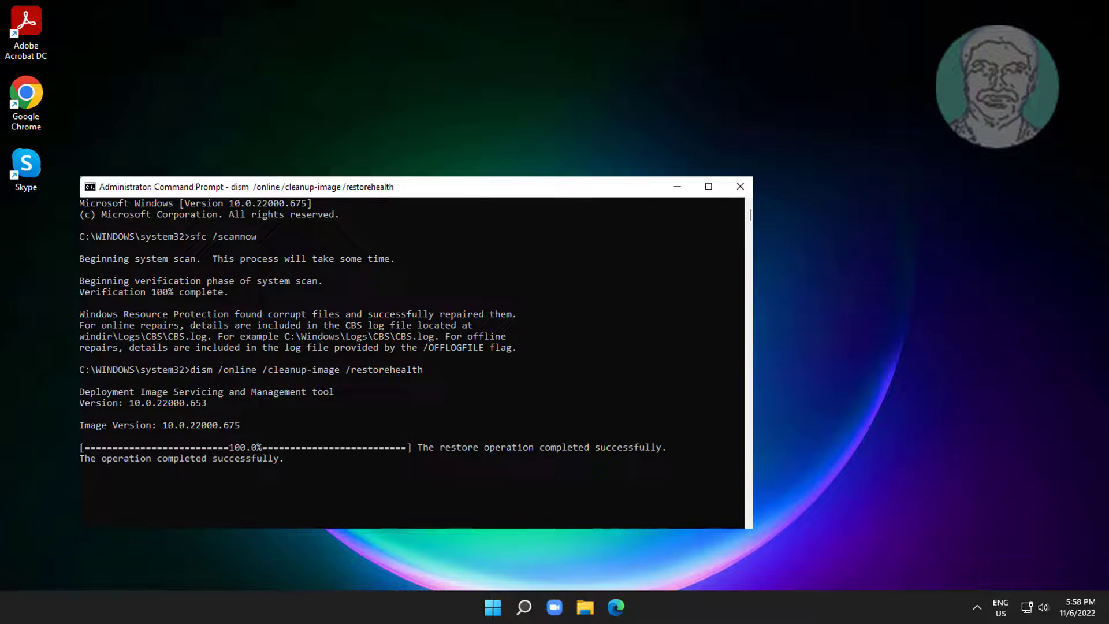
left_click(268, 491)
type("ex")
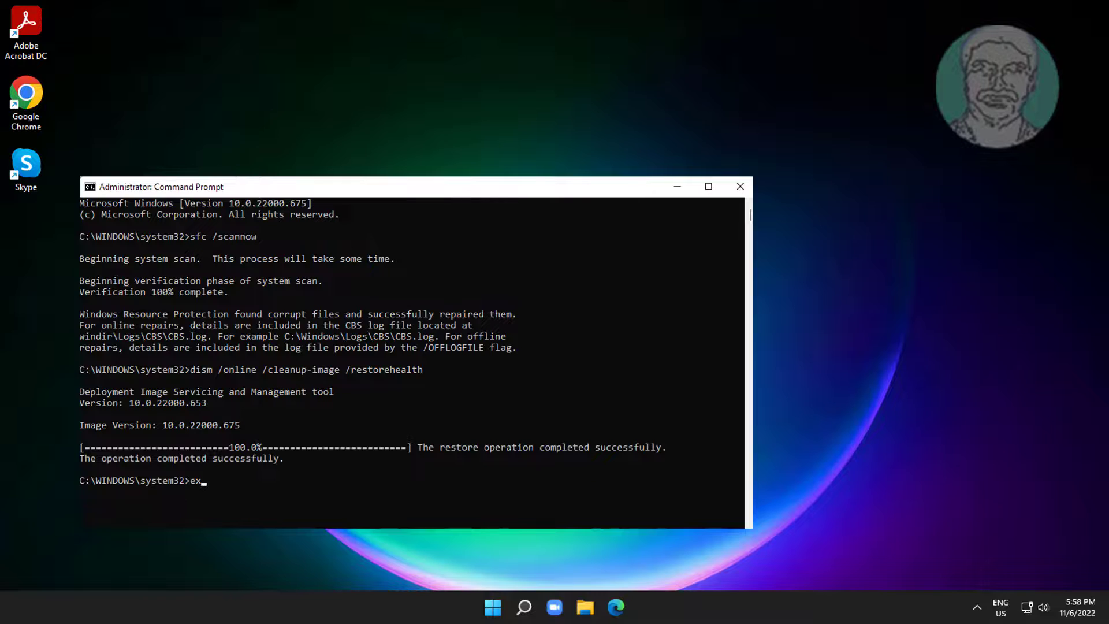
type("it")
key("Return")
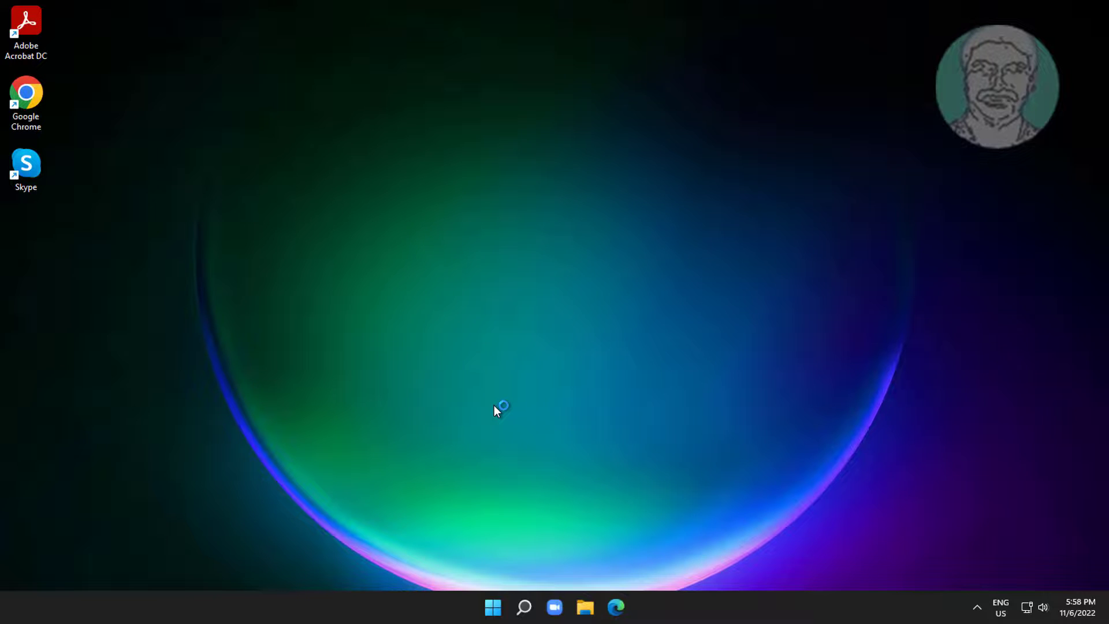
Launch the Settings pinned app from the Start menu.
left_click(493, 607)
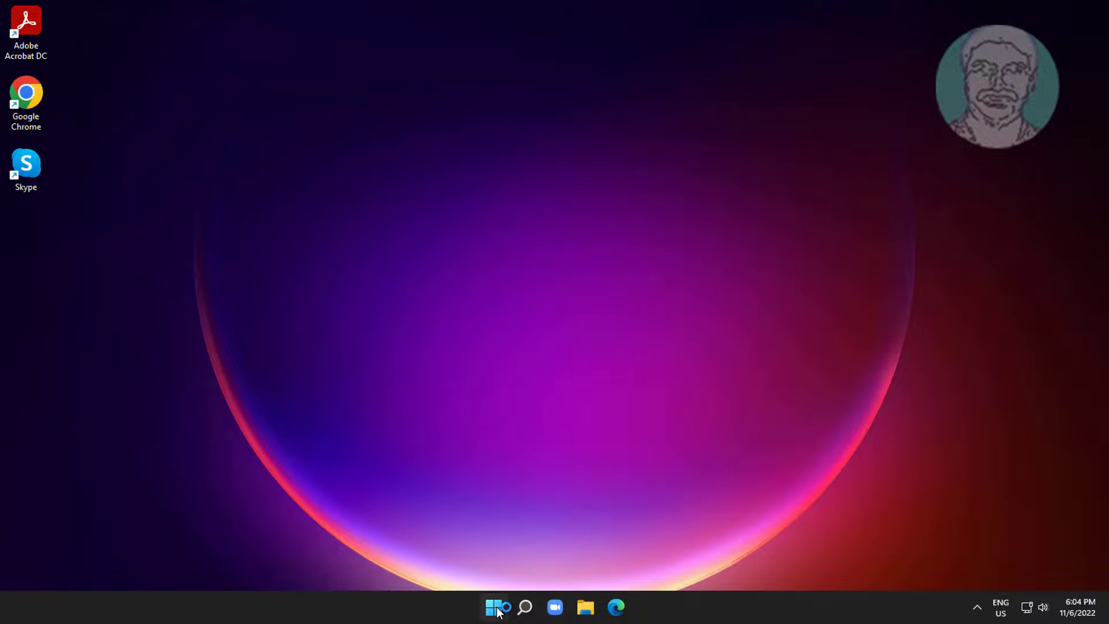
left_click(496, 609)
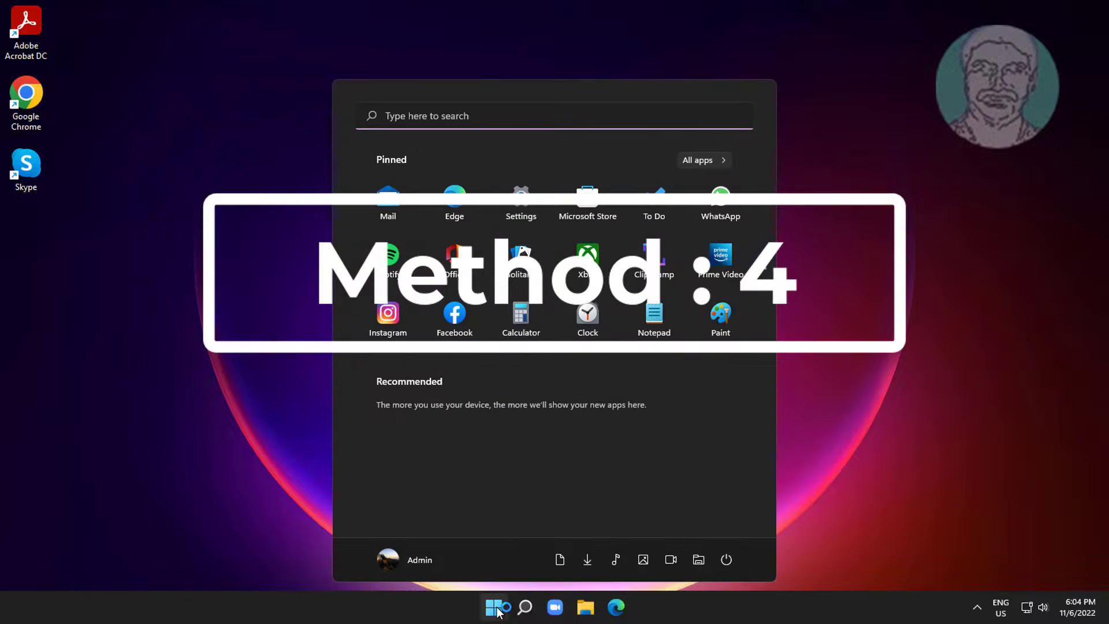
left_click(508, 192)
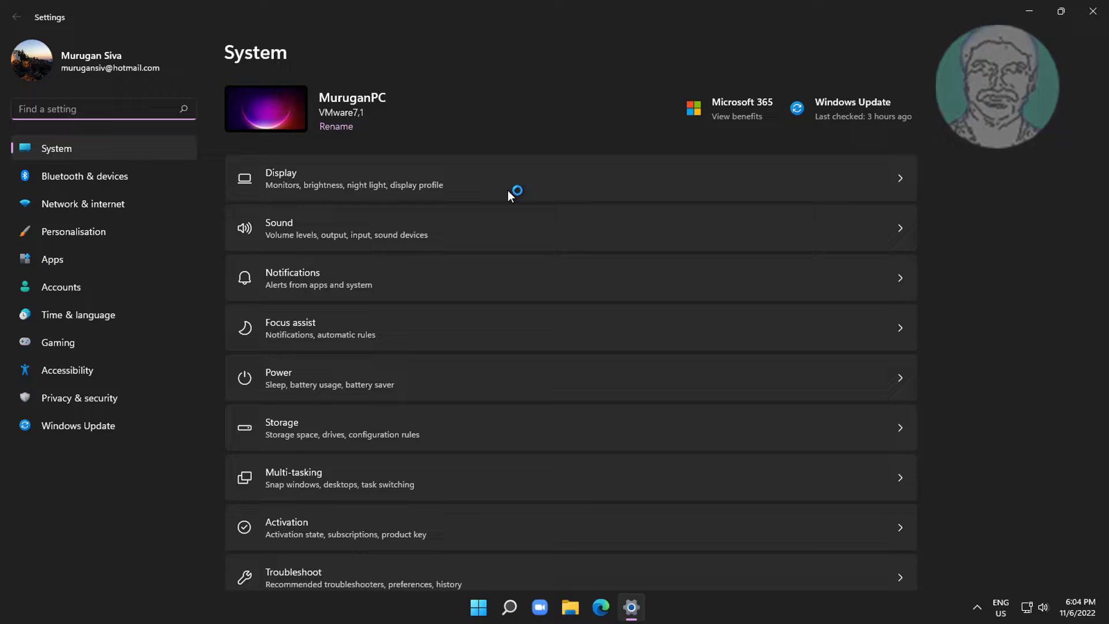
scroll(510, 291, "down", 5)
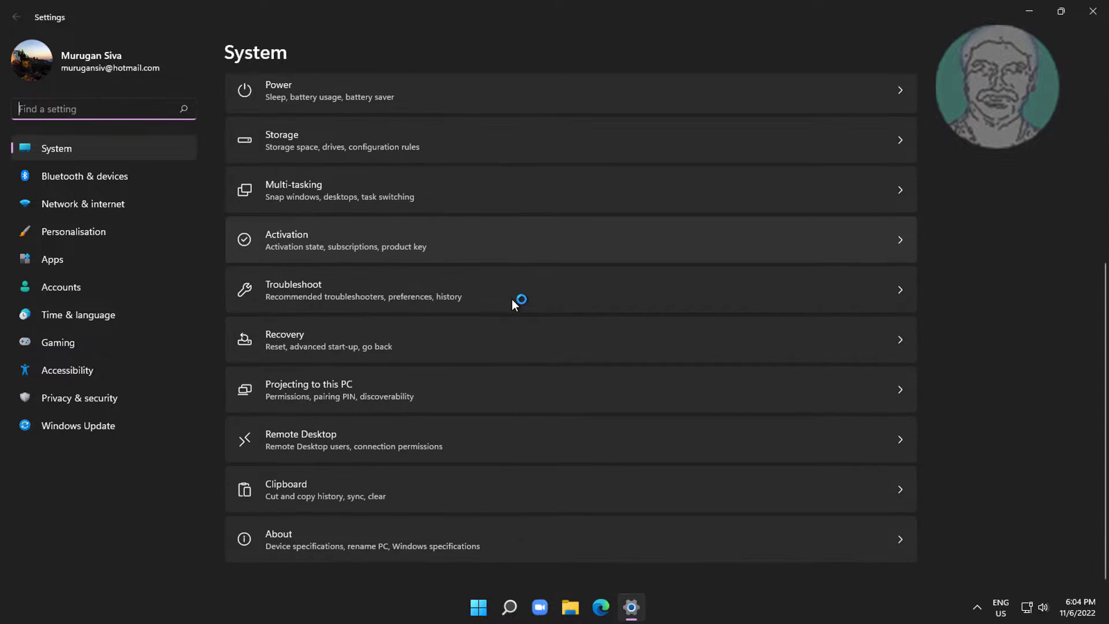
scroll(512, 299, "up", 3)
scroll(511, 298, "up", 2)
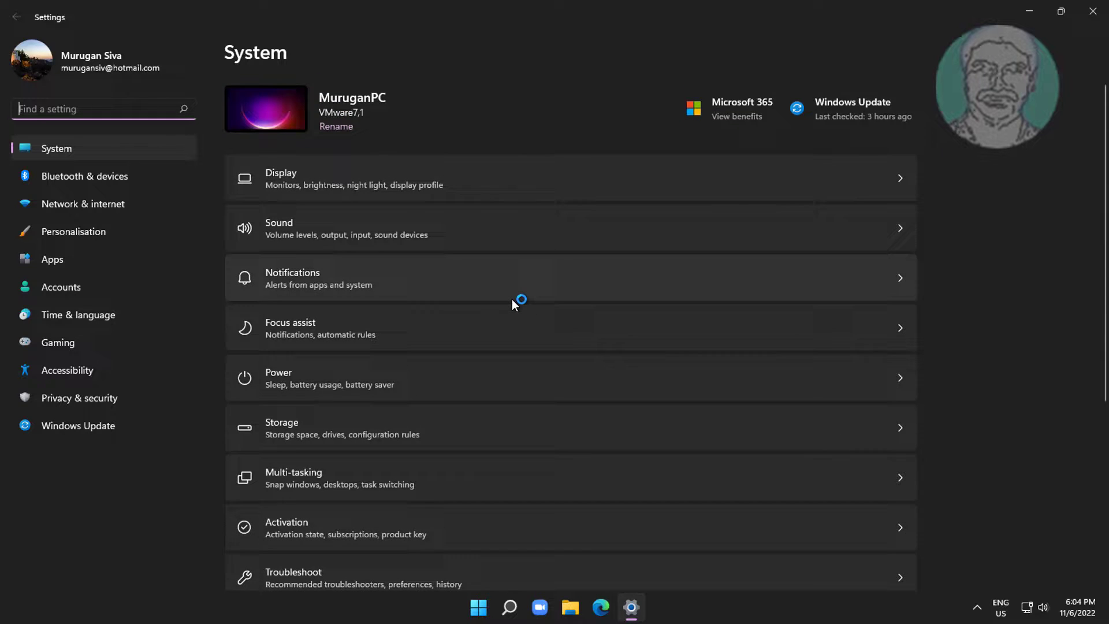
scroll(512, 299, "down", 5)
Go to the Recovery page from the Settings System list.
left_click(394, 333)
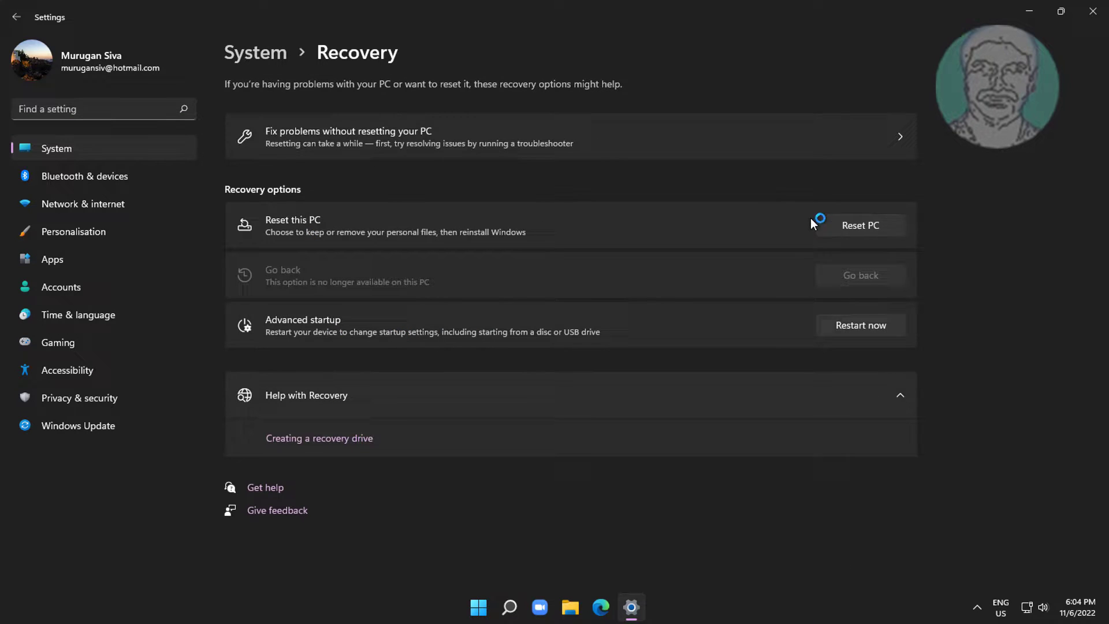
Start Reset this PC with the Keep my files option.
left_click(832, 224)
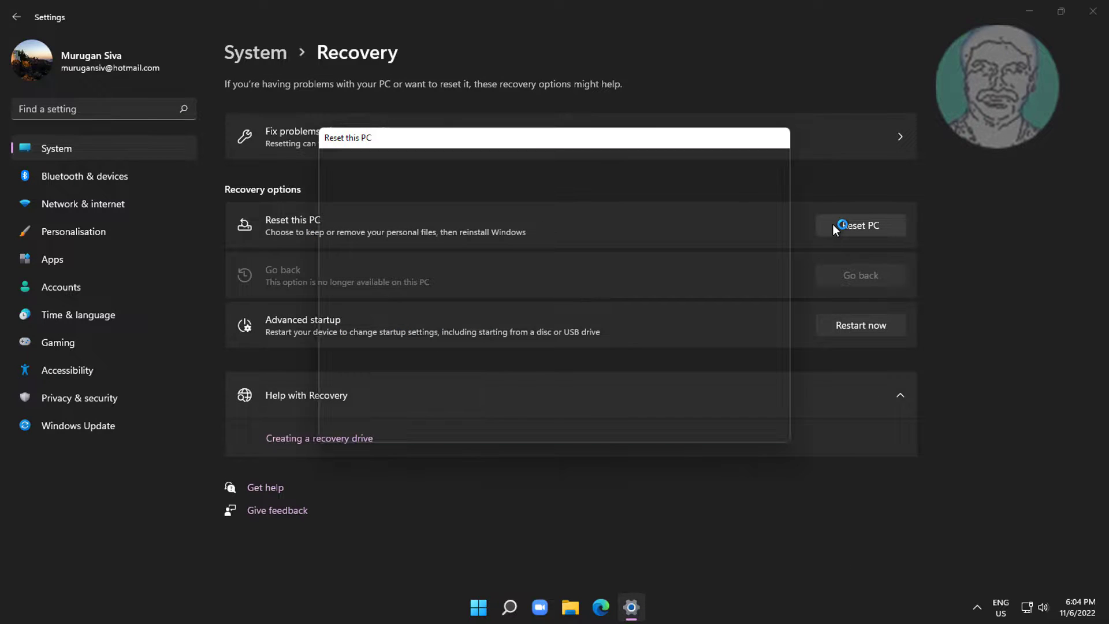
left_click(467, 225)
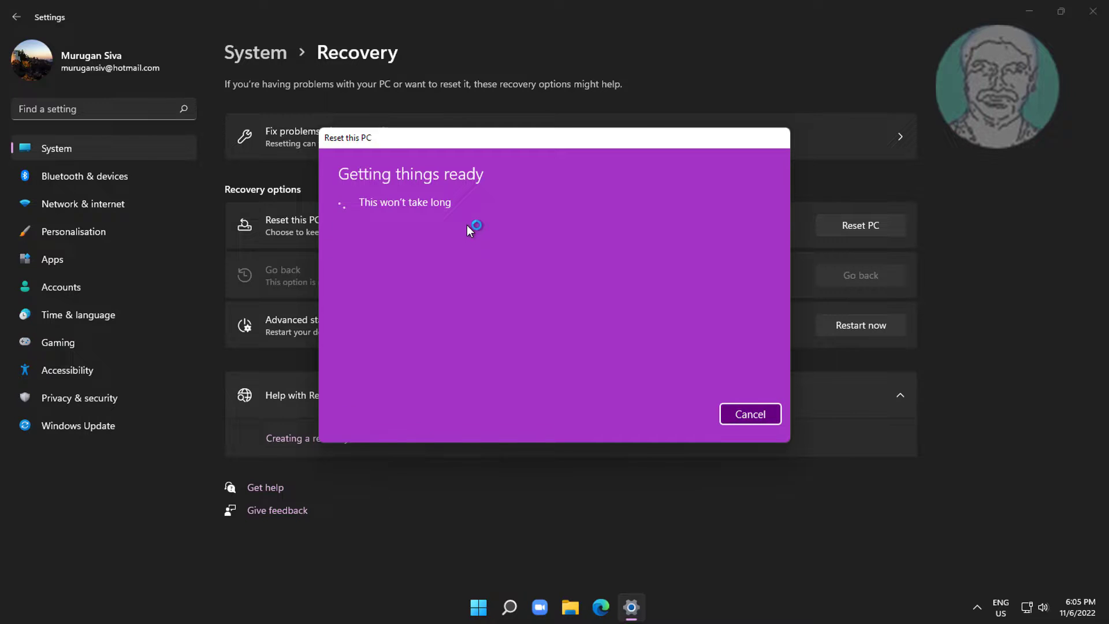